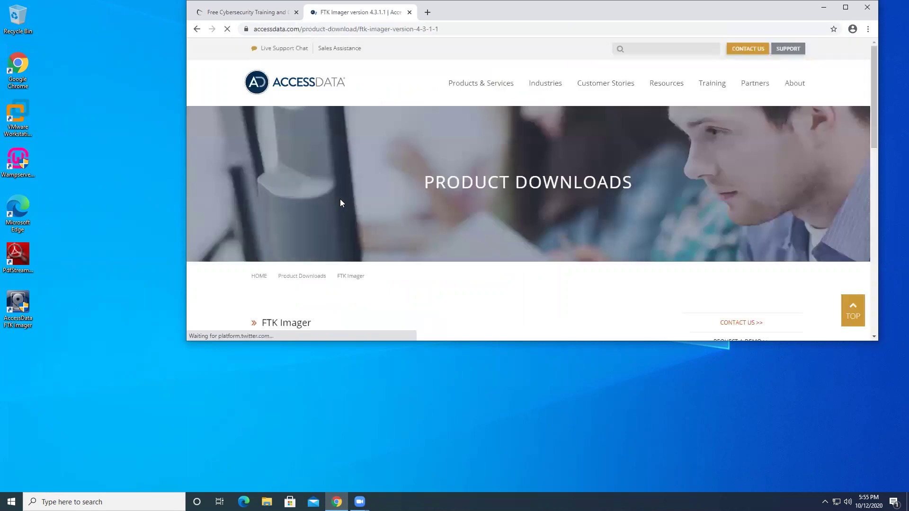
Step: Open the FTK Imager 4.3.1.1 download request form on the AccessData website
scroll(530, 199, down, 1)
scroll(537, 196, down, 4)
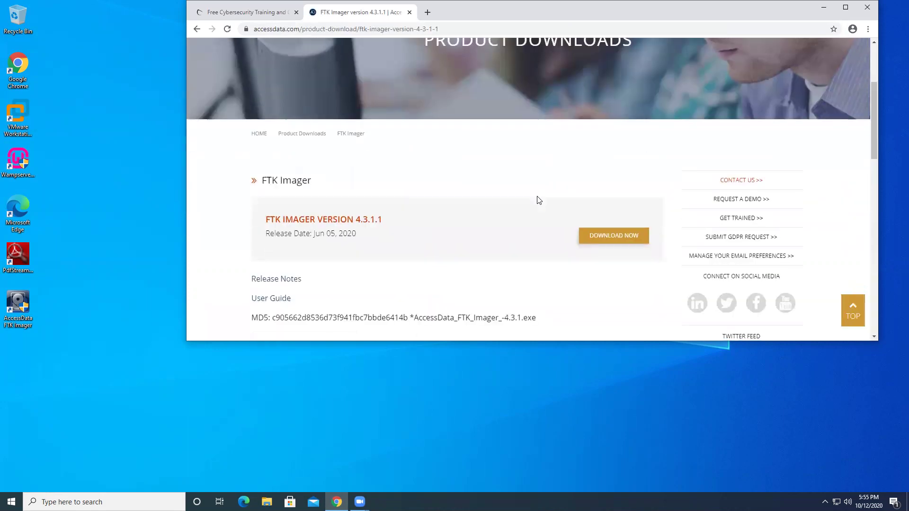
scroll(537, 198, up, 5)
scroll(539, 204, down, 2)
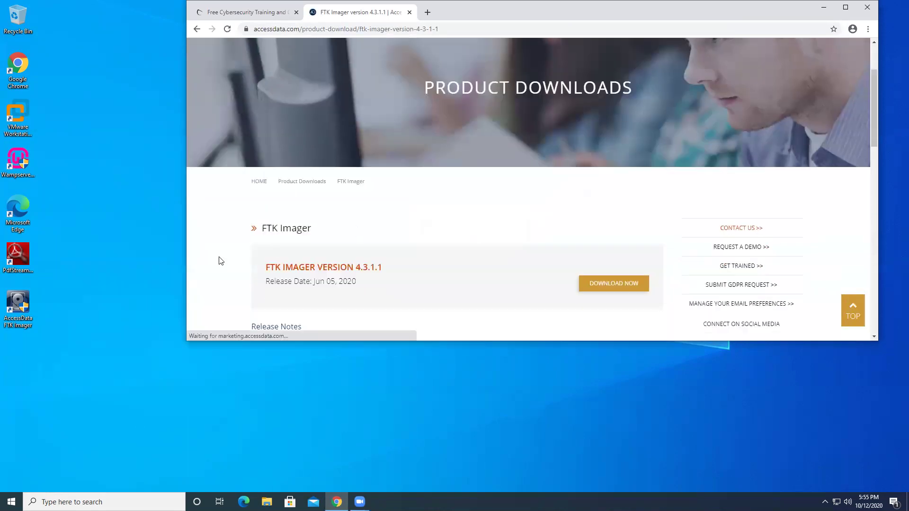
click(620, 284)
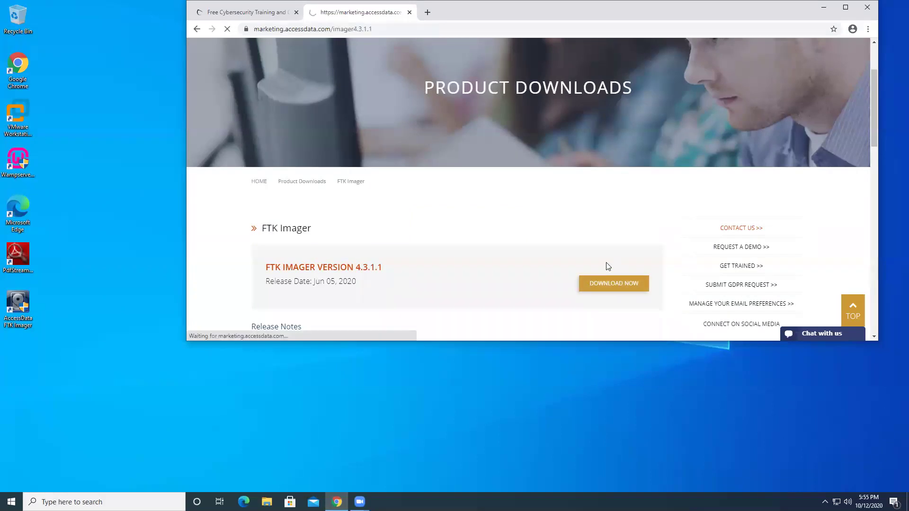
Step: Look over the download form page, then minimize Chrome to show the desktop
scroll(649, 199, down, 3)
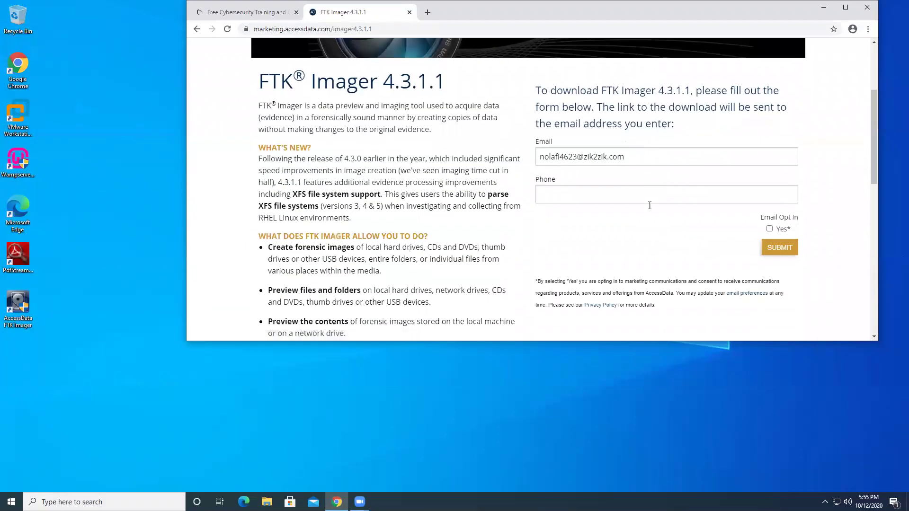
scroll(634, 208, up, 3)
scroll(629, 203, down, 1)
scroll(611, 180, up, 1)
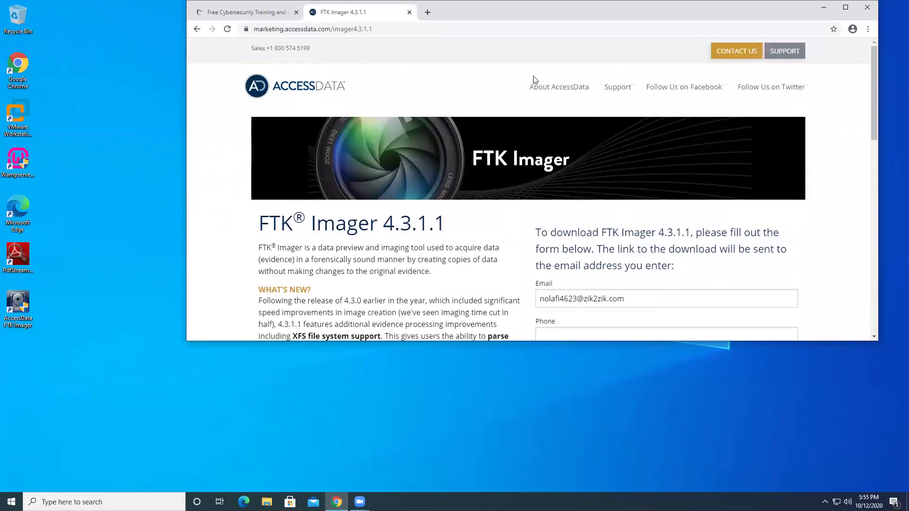
scroll(660, 163, down, 3)
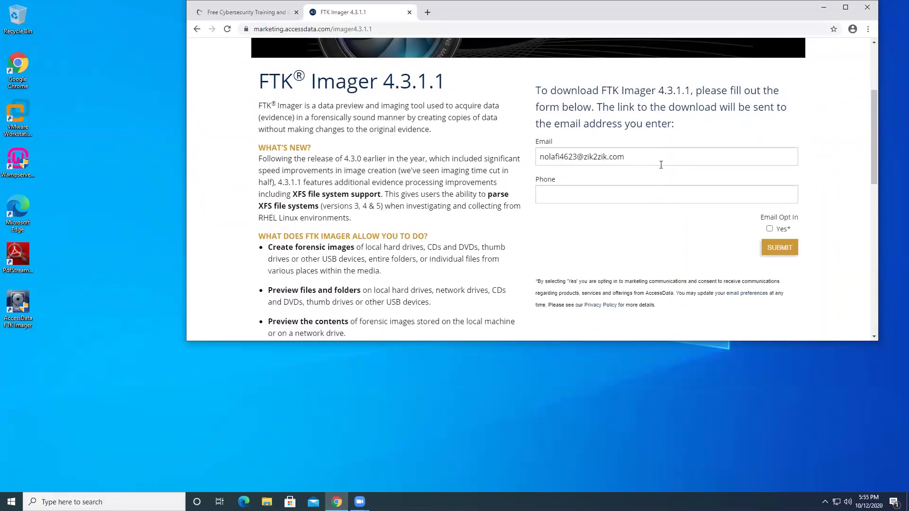
scroll(661, 166, down, 6)
scroll(663, 174, down, 1)
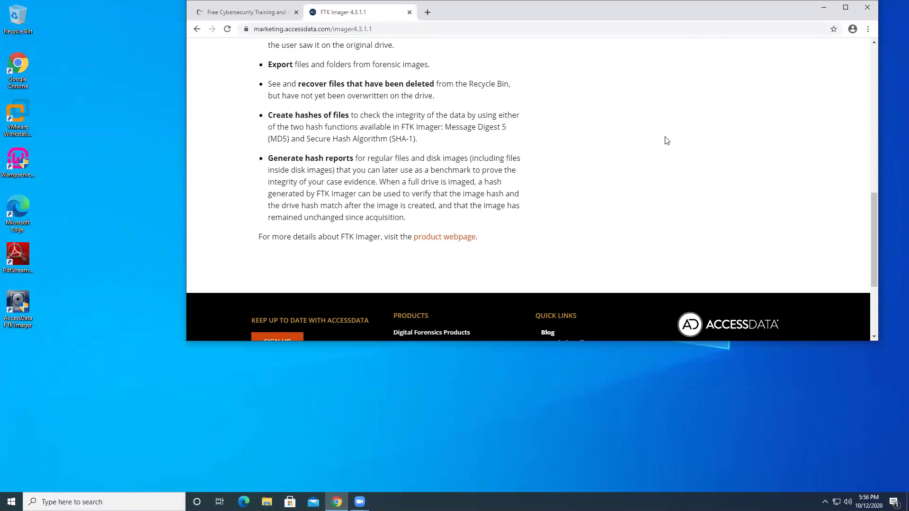
click(824, 8)
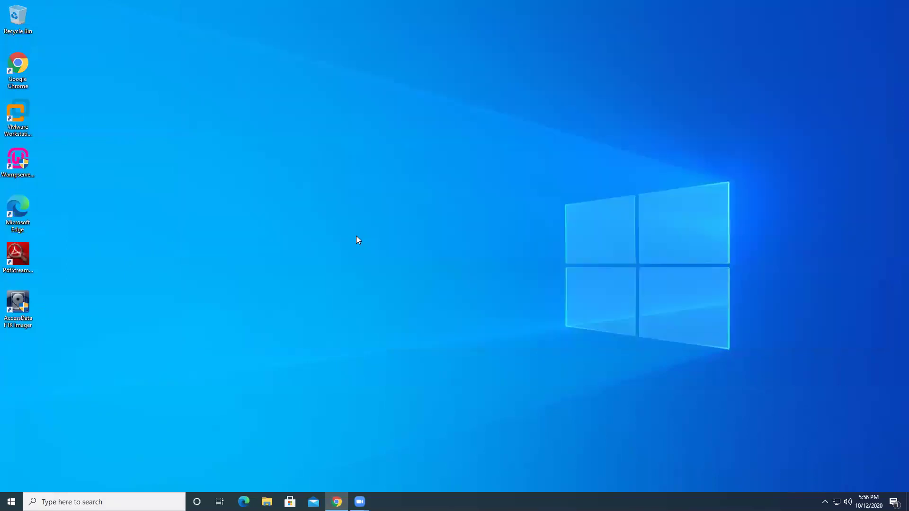
Step: Start FTK Imager 4.3.1.1 from its desktop icon, maximize the window, and open File
double_click(20, 311)
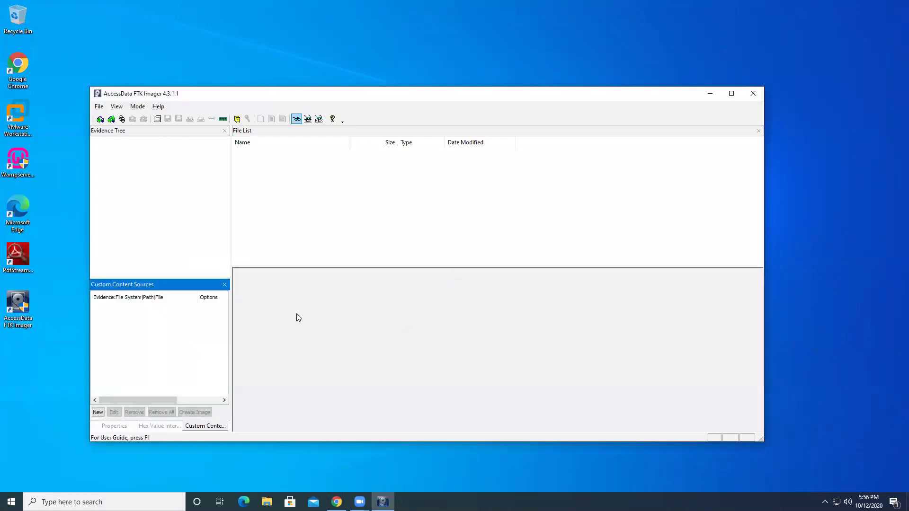
click(732, 94)
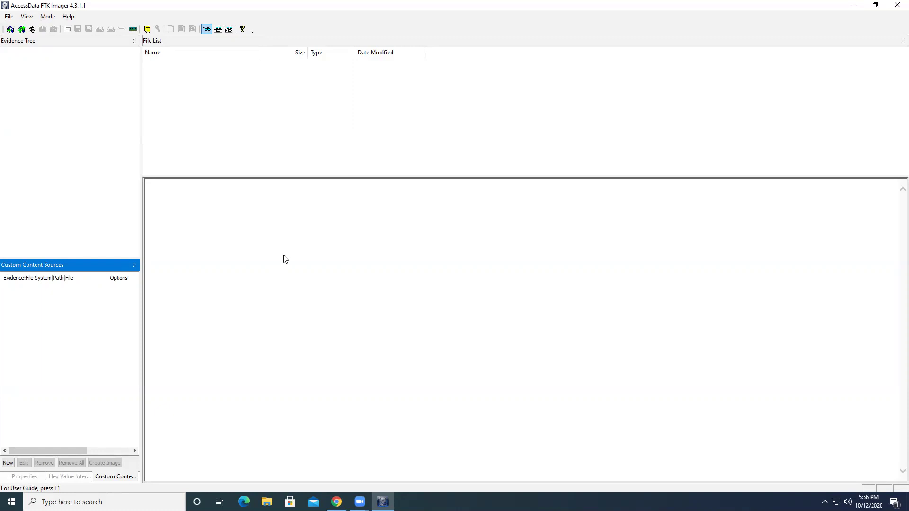
click(8, 18)
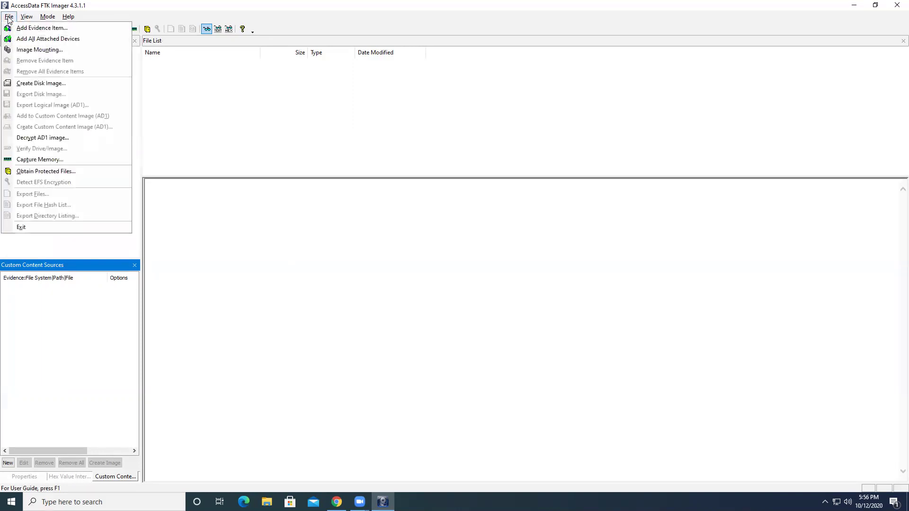
Step: Create a disk image with Logical Drive source D:\ - New Volume [NTFS]
click(53, 85)
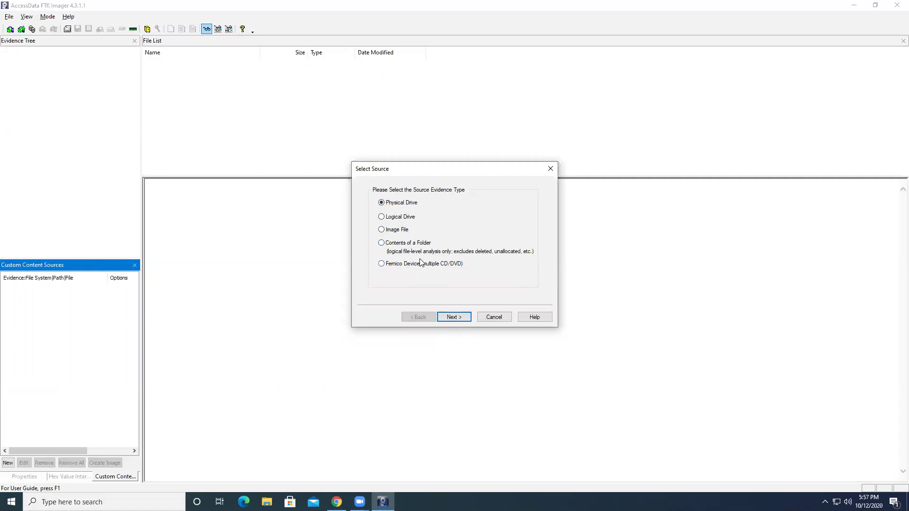
click(399, 219)
click(456, 318)
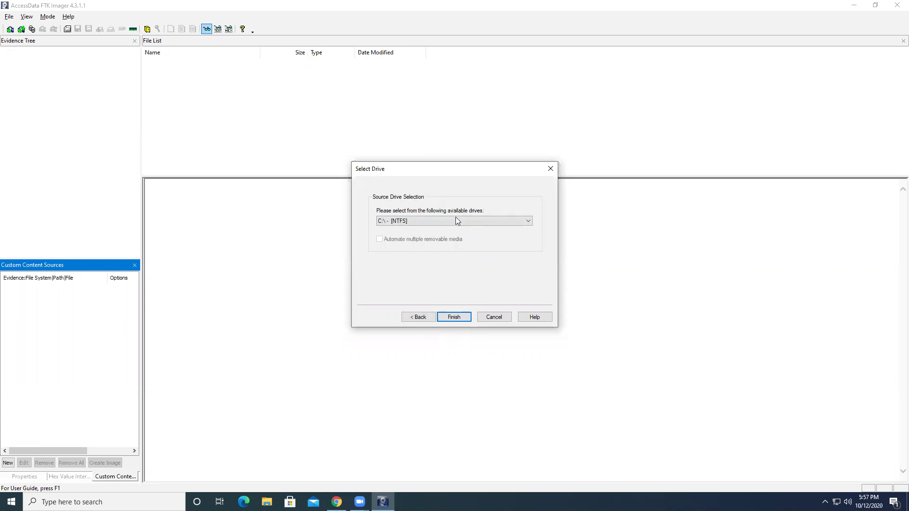
click(425, 222)
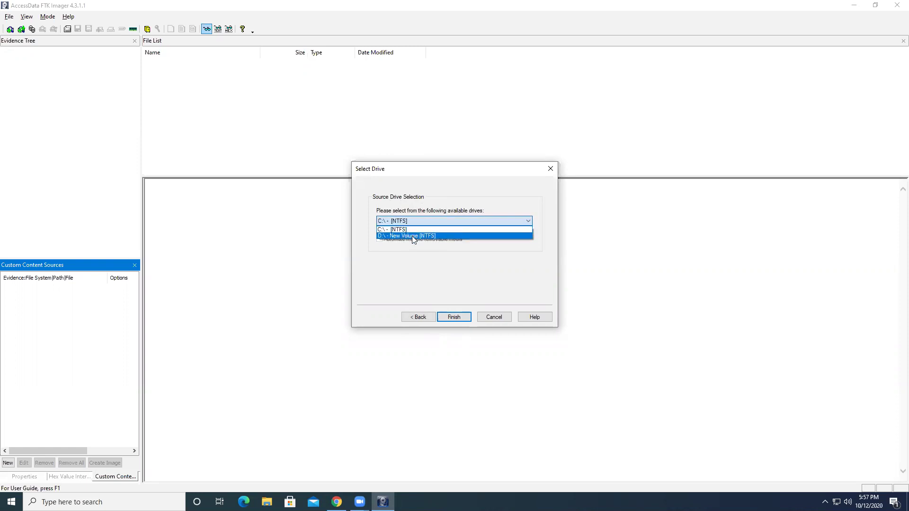
click(412, 236)
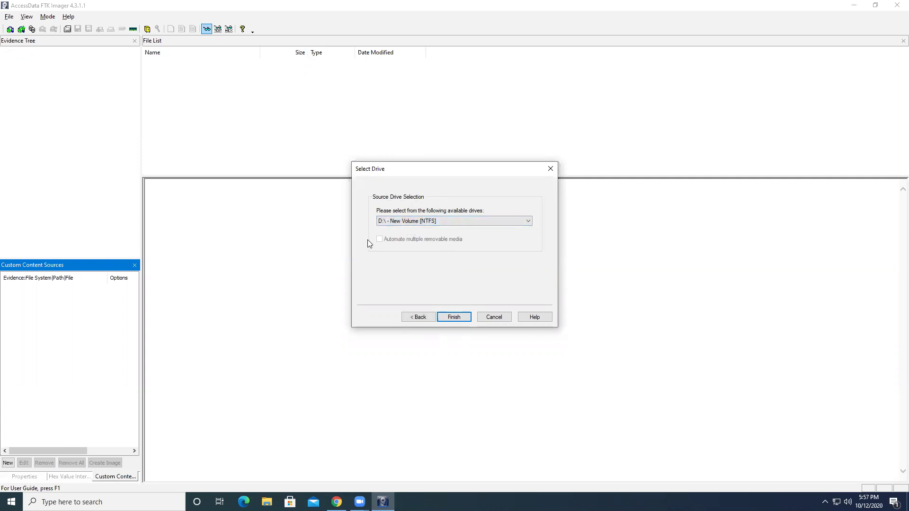
click(454, 317)
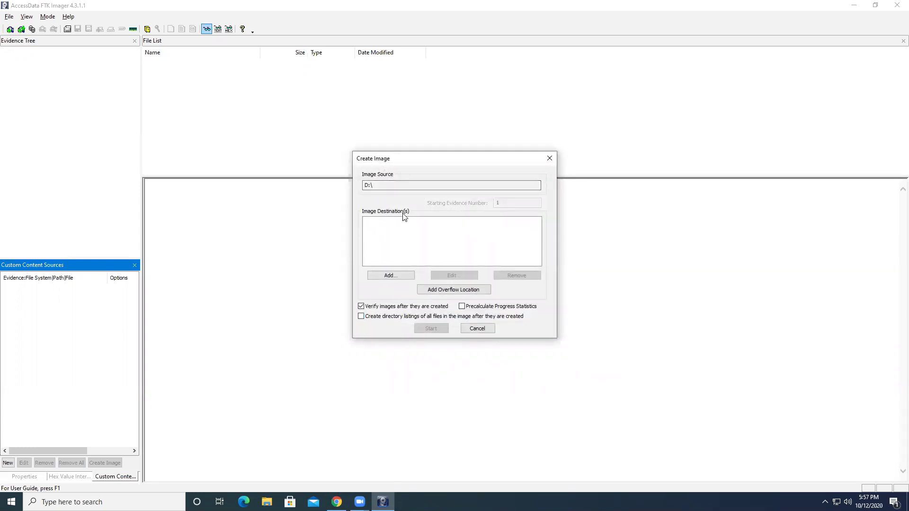
Step: Add an image destination using the Raw (dd) image type
click(397, 275)
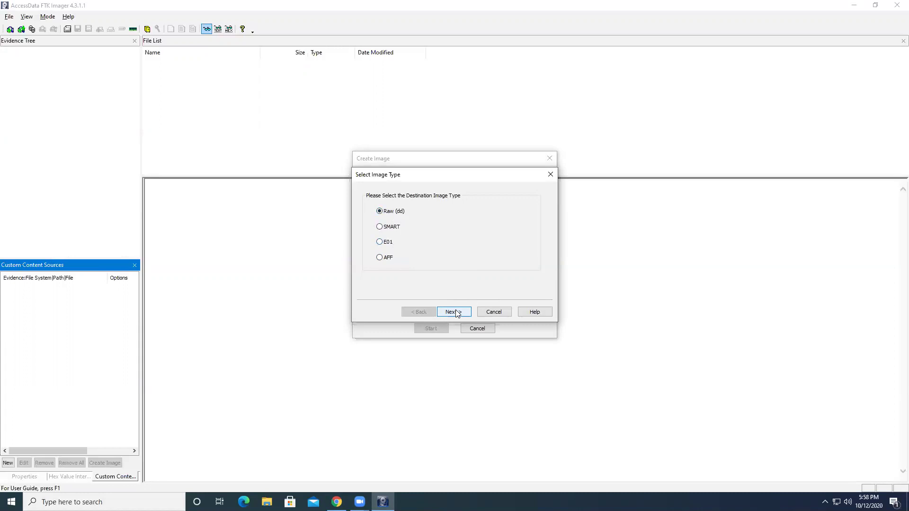
click(456, 313)
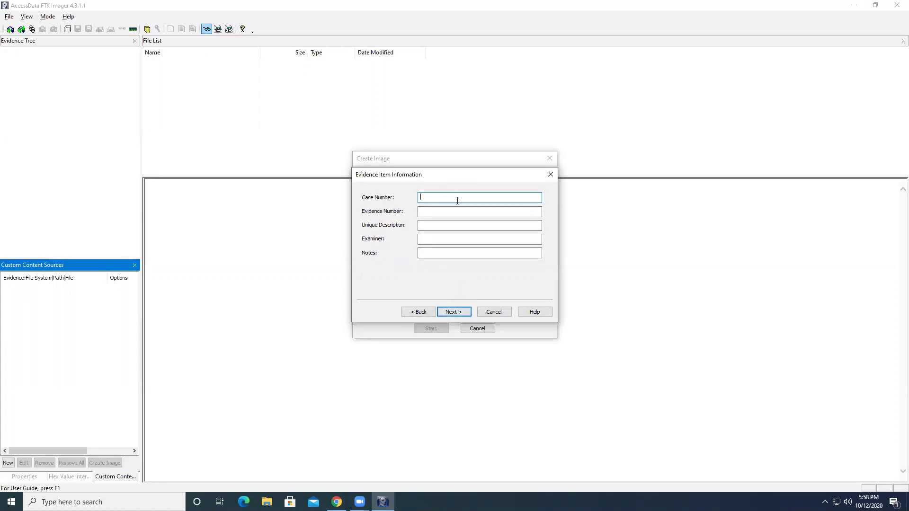
Step: Enter case number 2, evidence number 5, description Test5, the examiner's name, and notes 'Disk Imaging'
text(2)
click(422, 211)
click(433, 226)
text(Test5)
click(449, 240)
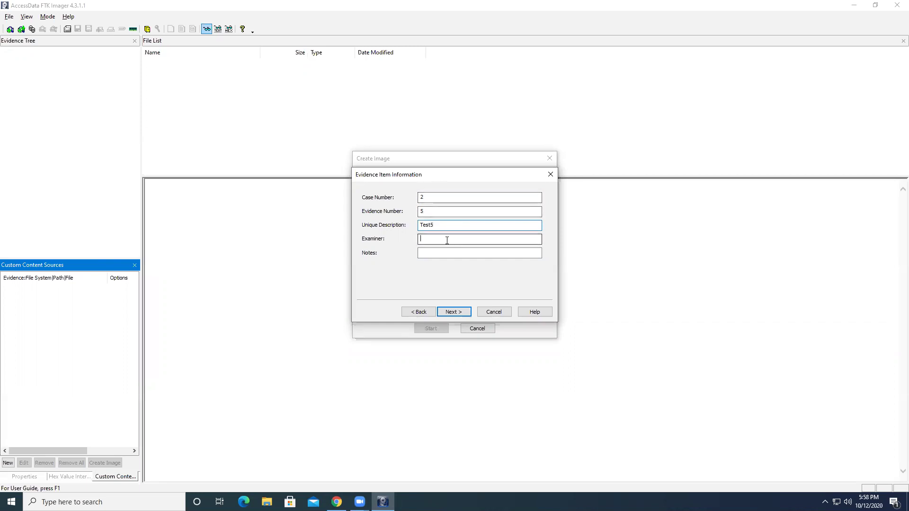
text(Rachit)
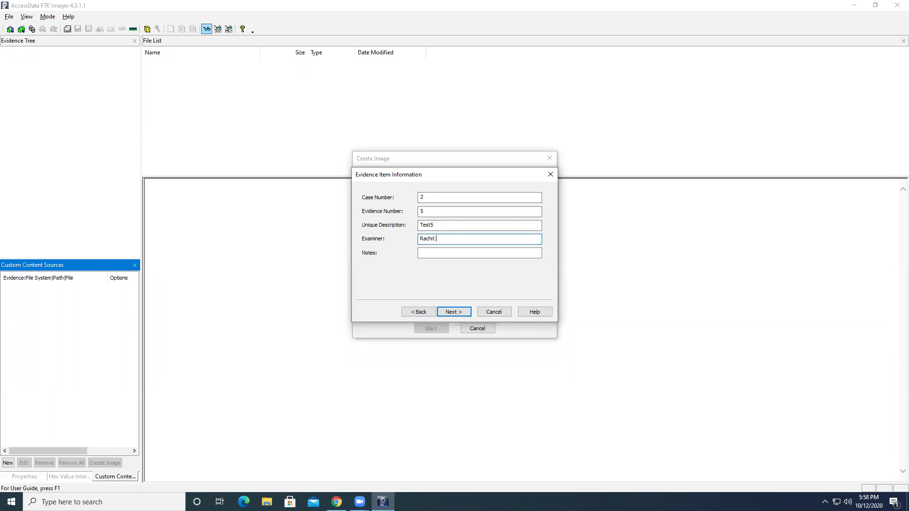
click(449, 253)
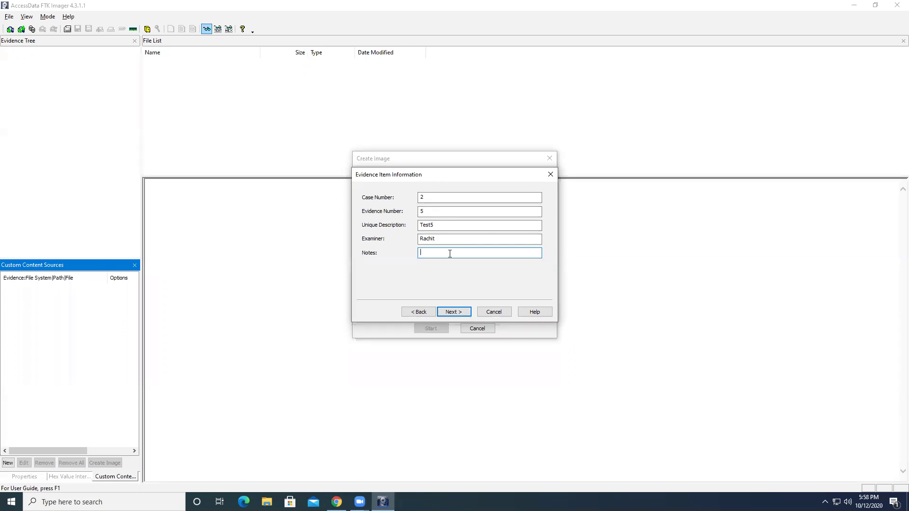
text(Disk Imaging)
click(451, 313)
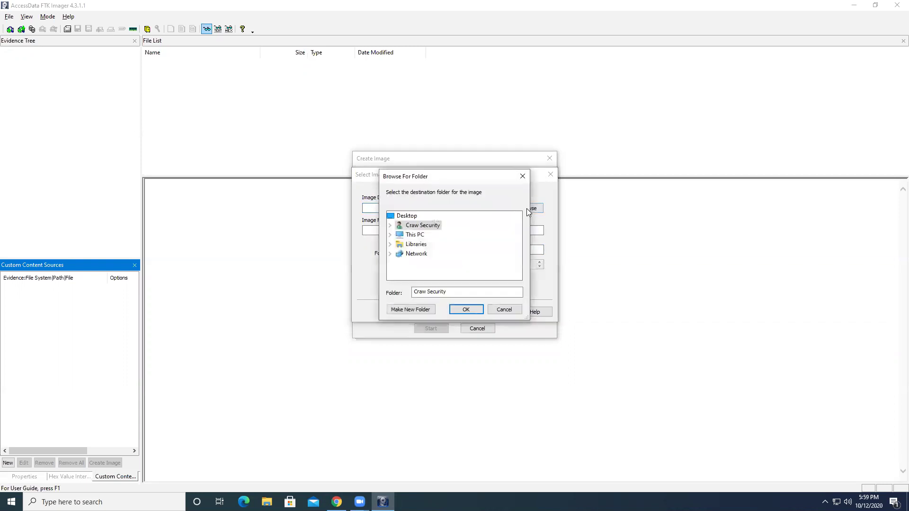
Step: Create a new folder D-Image on Local Disk (C:) and choose it as the destination
click(414, 236)
double_click(413, 235)
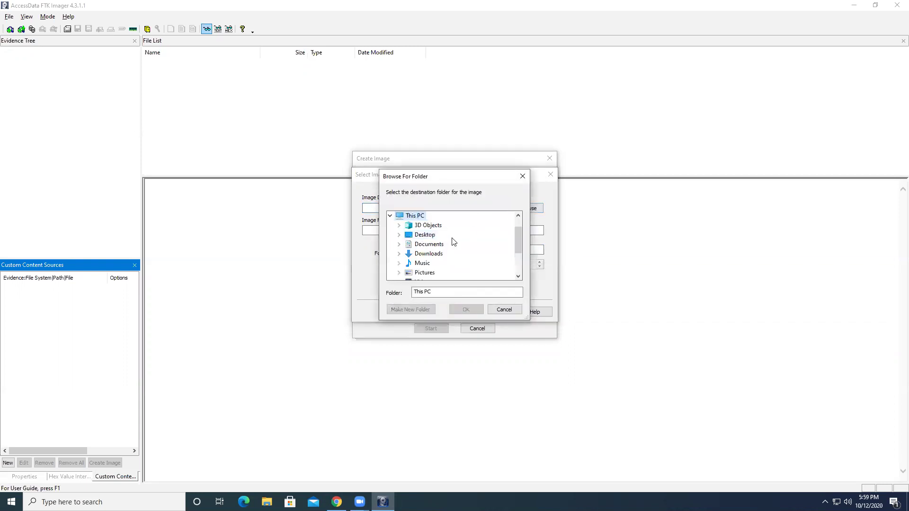
scroll(467, 263, down, 2)
double_click(417, 244)
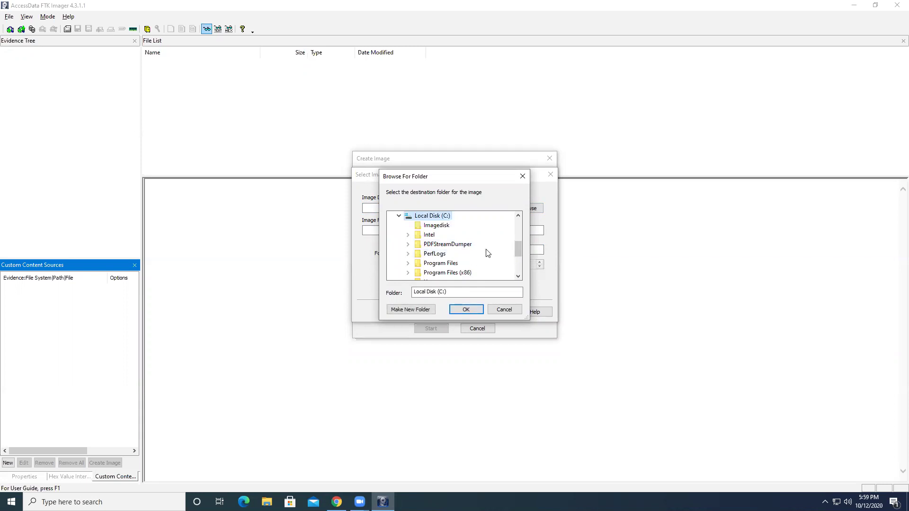
click(418, 310)
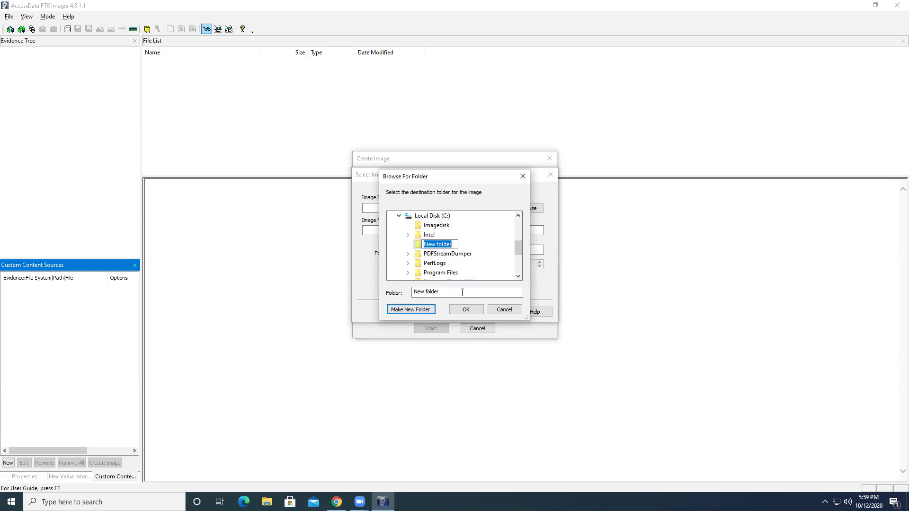
key(BackSpace)
text(D-Image)
click(482, 251)
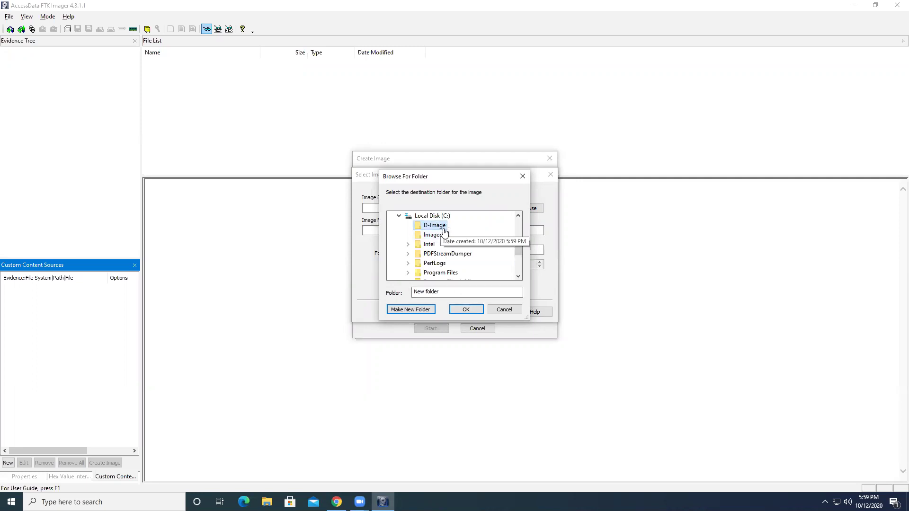
click(466, 309)
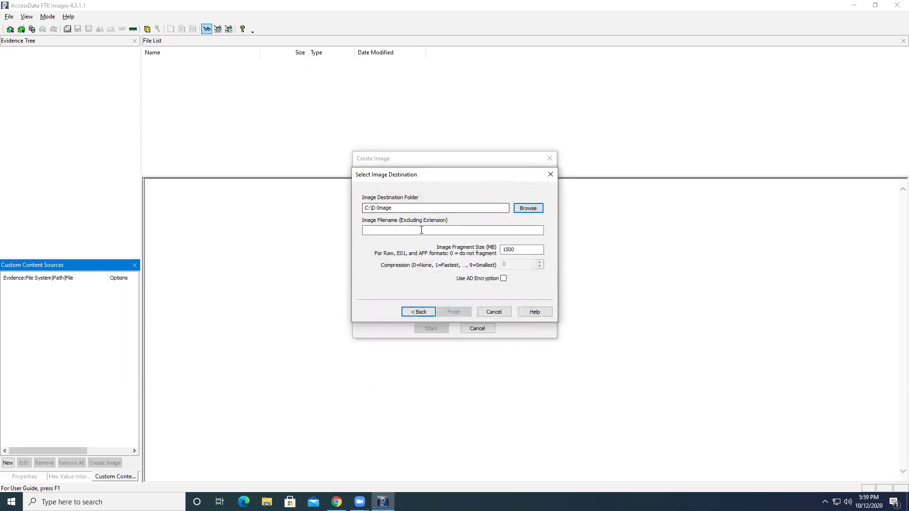
Step: Name the image file Thanks and select the 1500 MB fragment size value
click(398, 230)
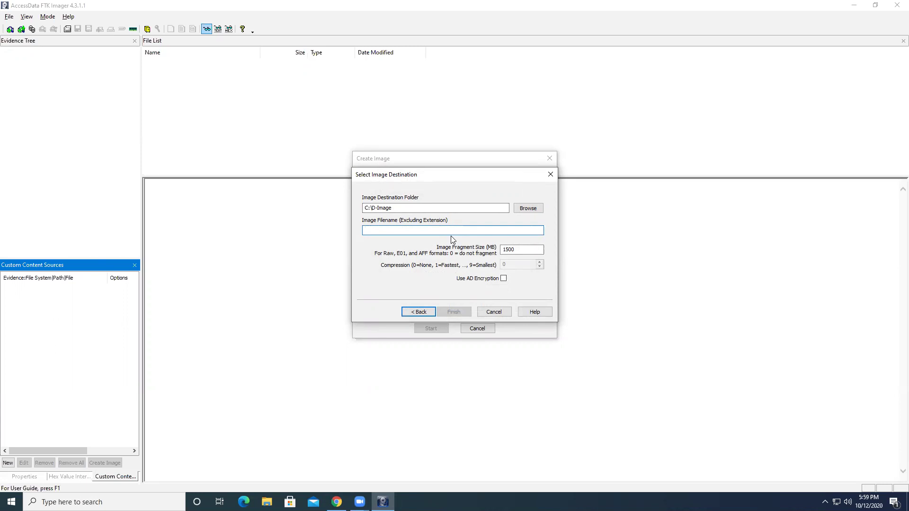
text(Thankx)
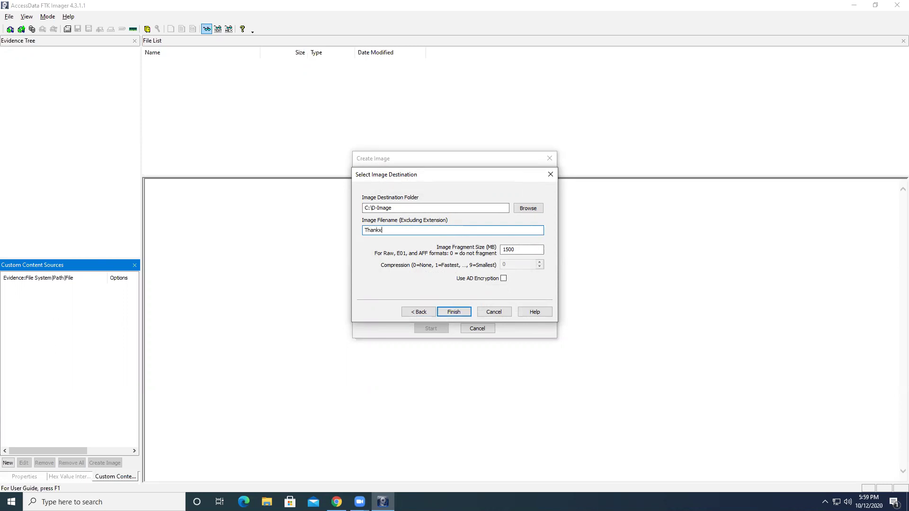
key(BackSpace)
drag(521, 250, 502, 253)
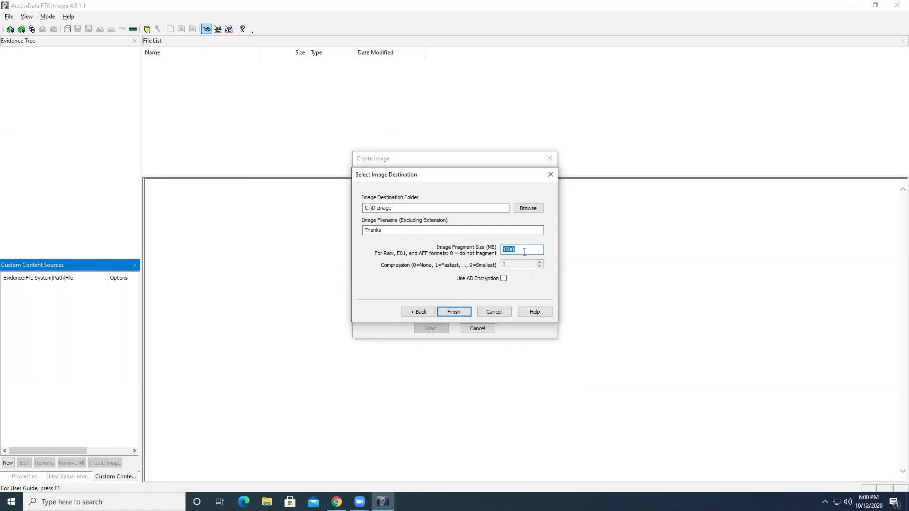
click(523, 250)
drag(523, 249, 493, 254)
Step: Confirm the Thanks destination, turn off image verification, and start imaging D:\
click(454, 312)
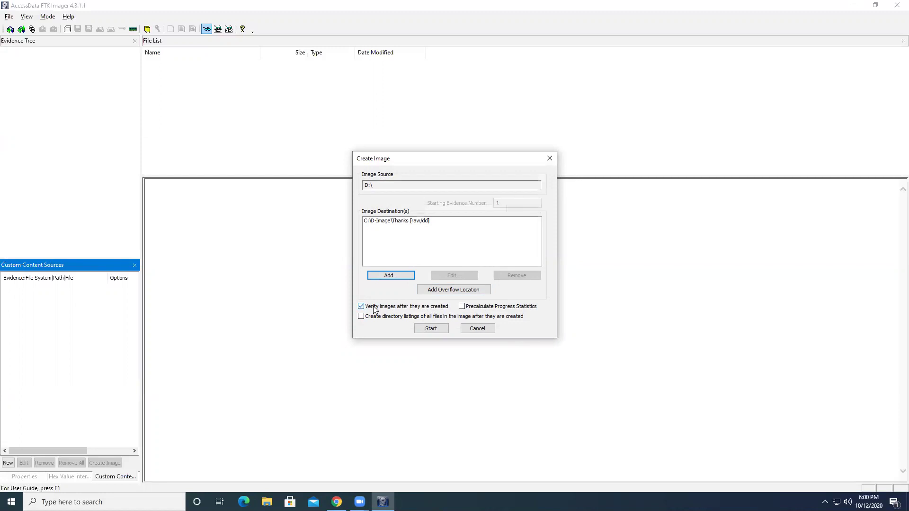
click(362, 308)
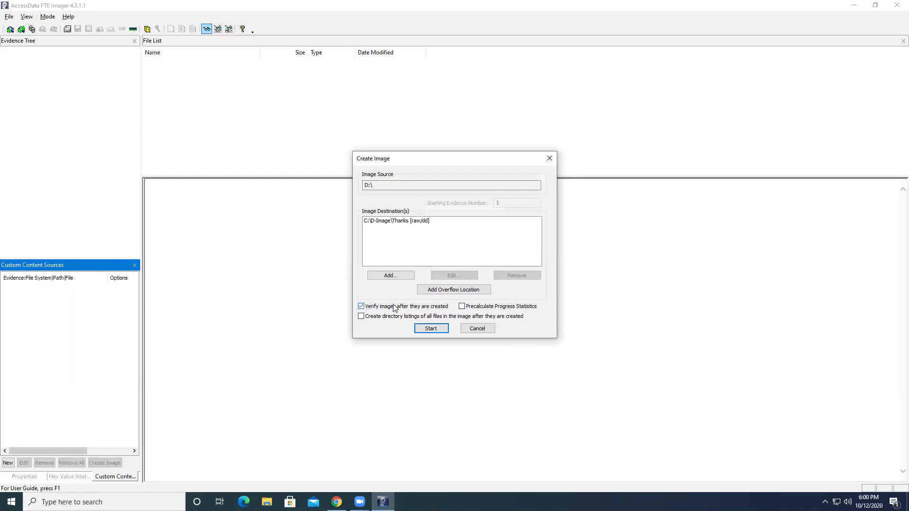
click(431, 329)
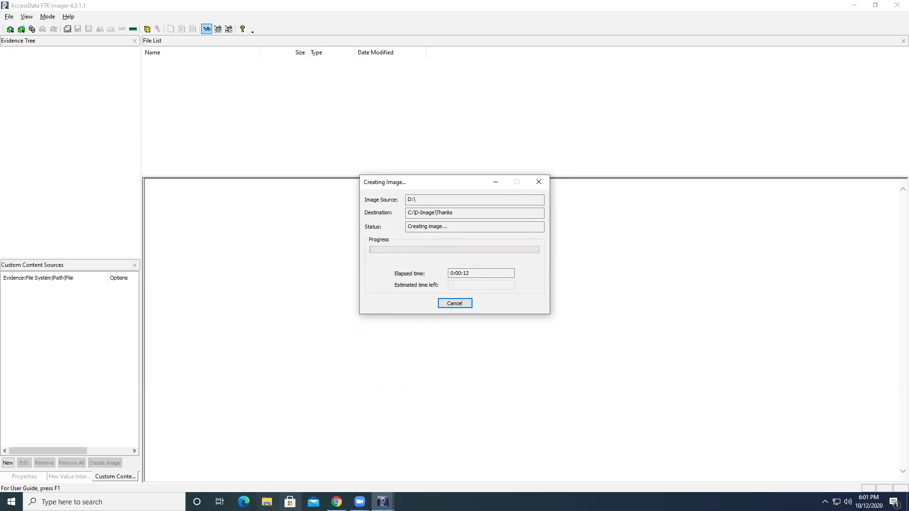
Step: Check the new Thanks image file in C:\D-Image using File Explorer
key(super+e)
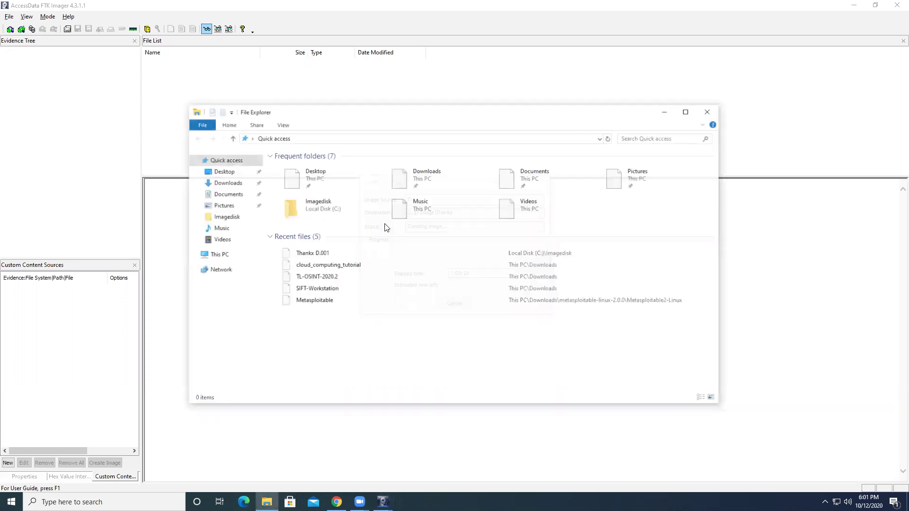
click(225, 255)
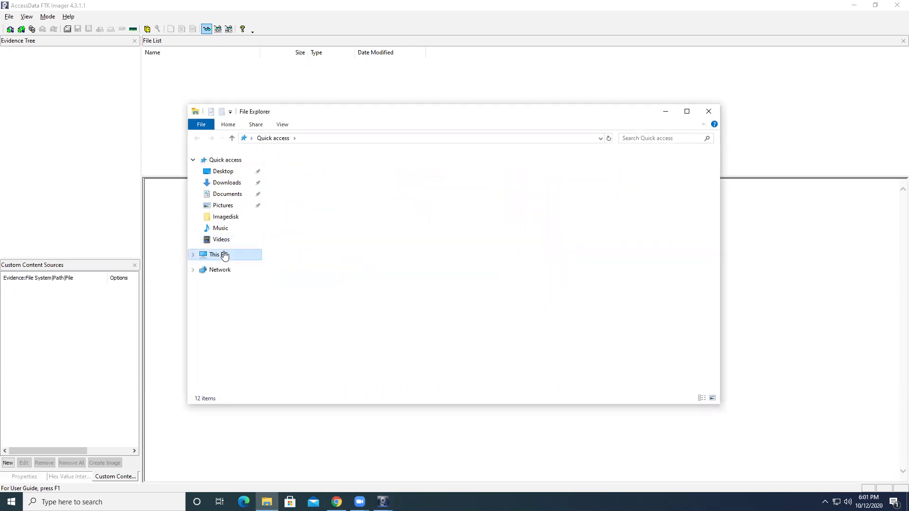
click(326, 269)
double_click(326, 269)
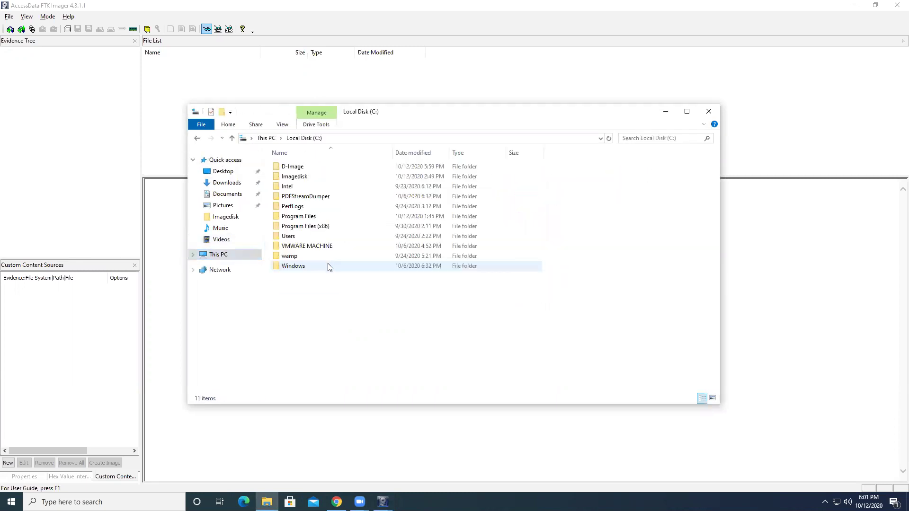
double_click(298, 169)
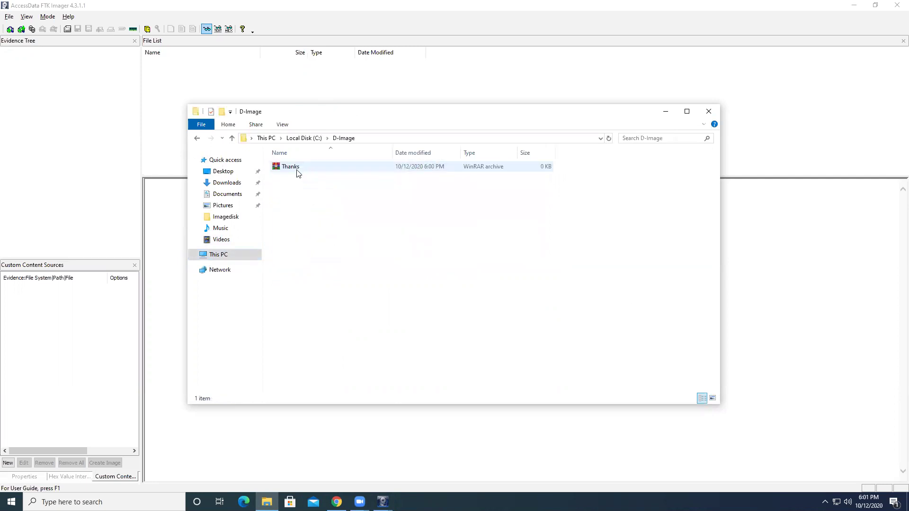
click(287, 173)
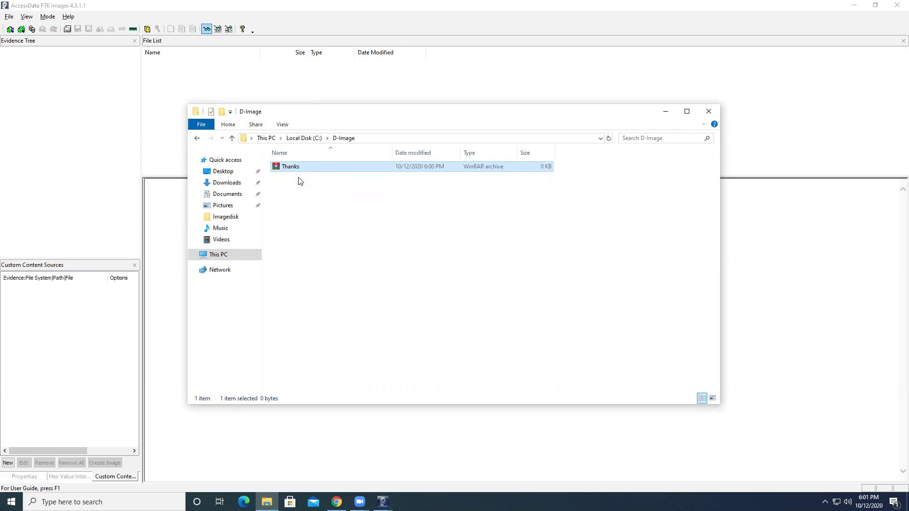
drag(296, 185, 411, 297)
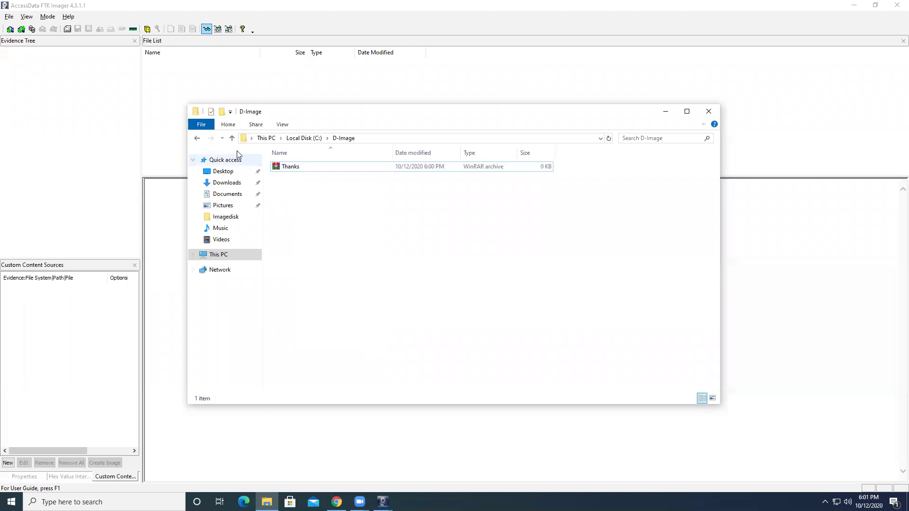
Step: Open the earlier Thankx D.001 log from C:\Imagedisk in Notepad
click(197, 138)
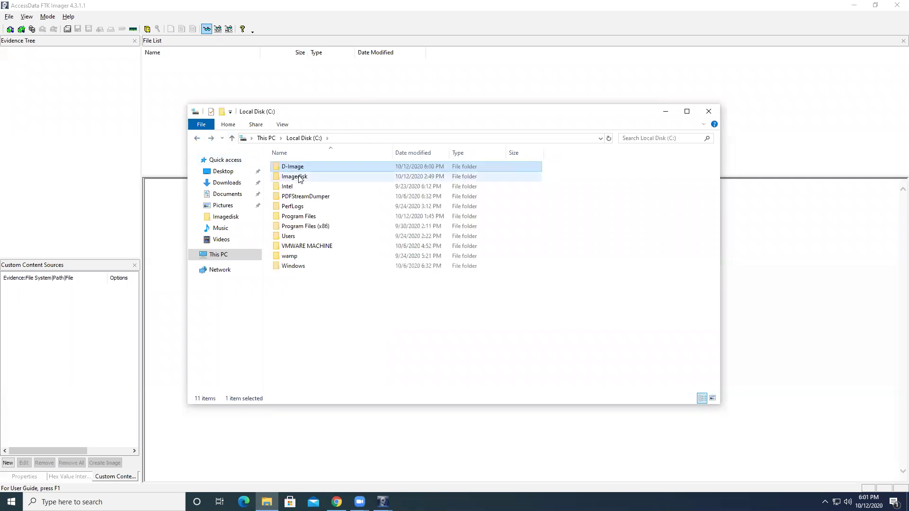
double_click(301, 179)
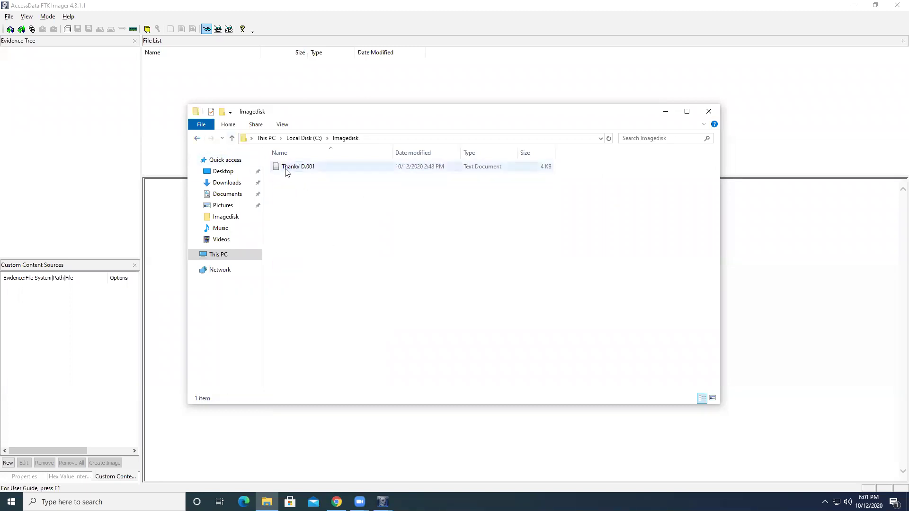
click(297, 169)
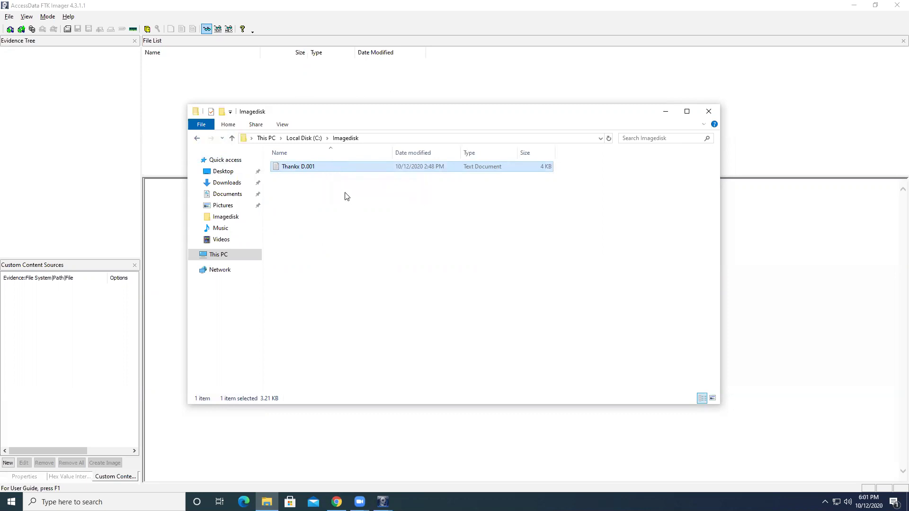
double_click(329, 168)
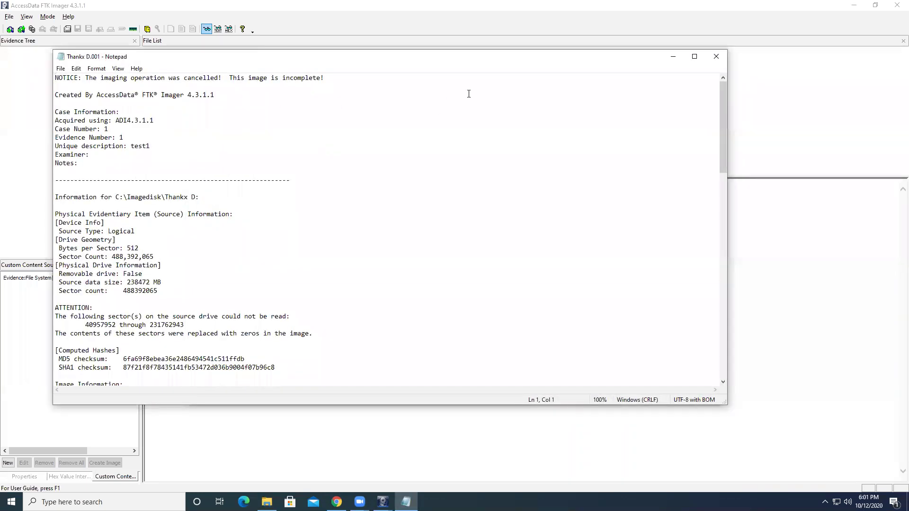
key(super+Down)
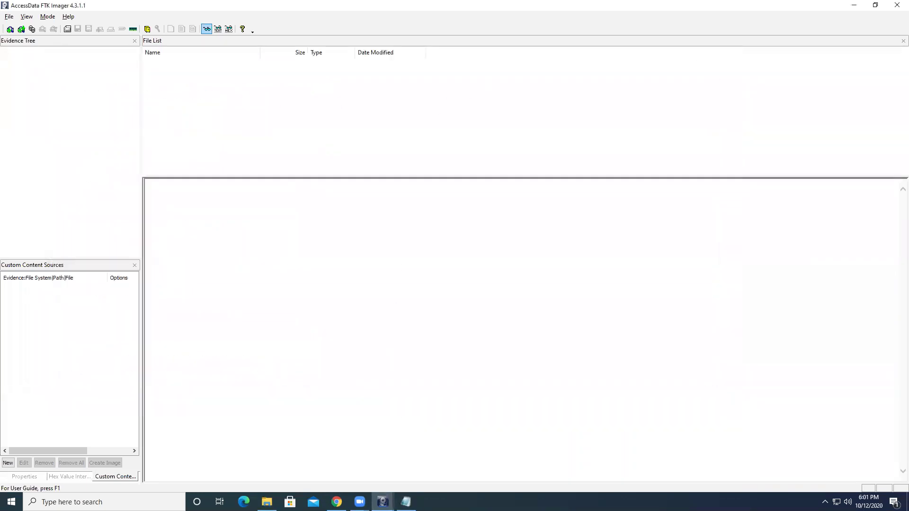
mouse_move(383, 502)
click(427, 458)
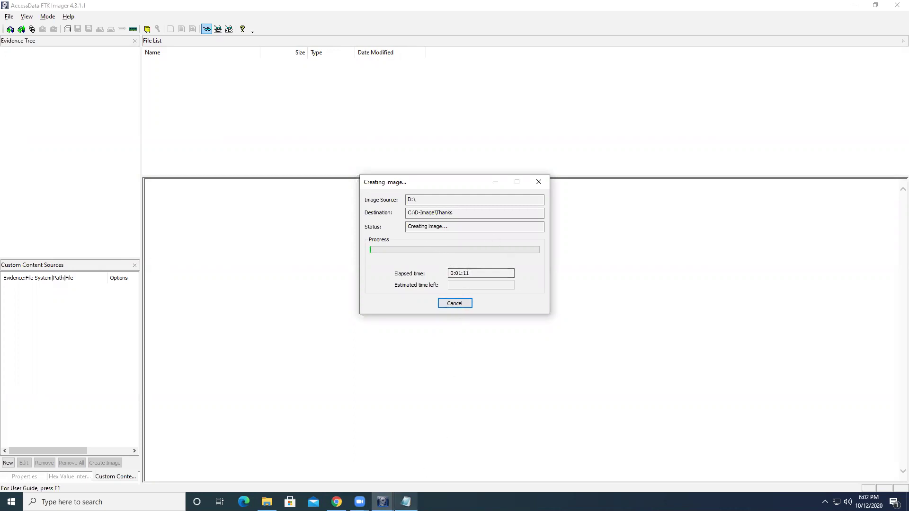
mouse_move(406, 502)
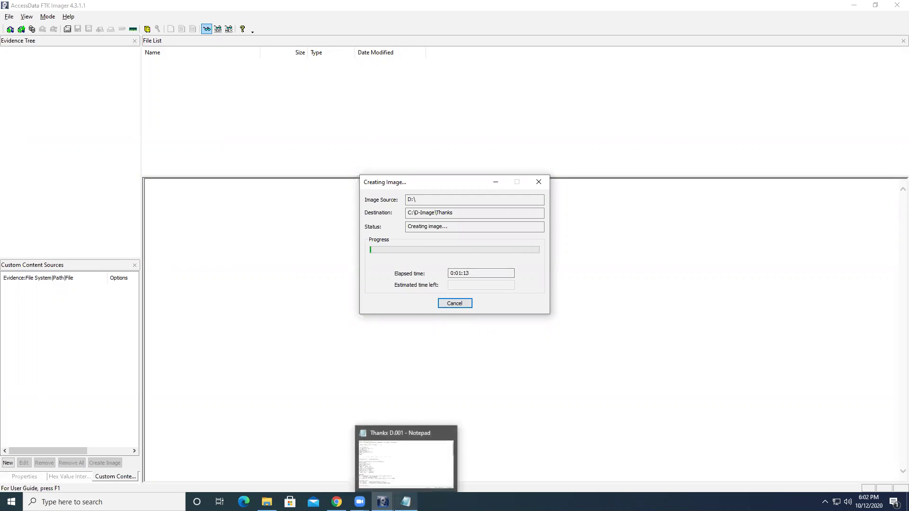
click(406, 463)
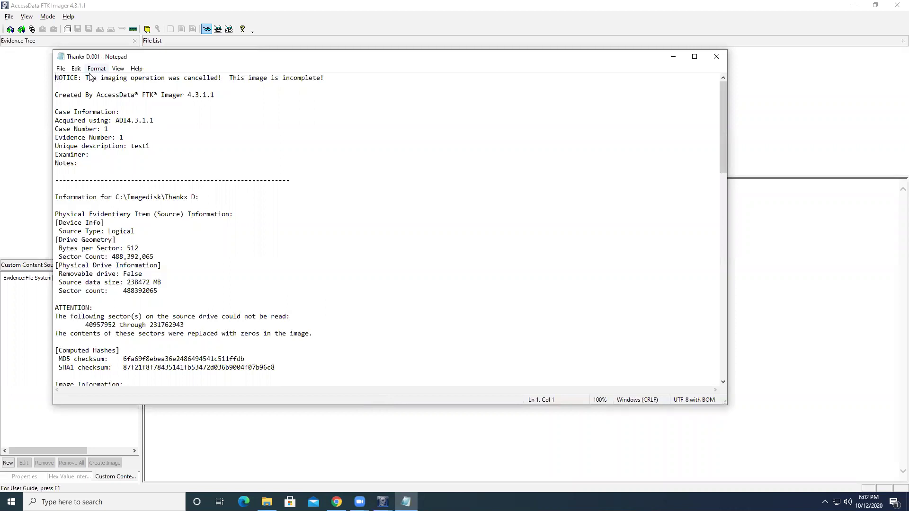
drag(85, 78, 222, 77)
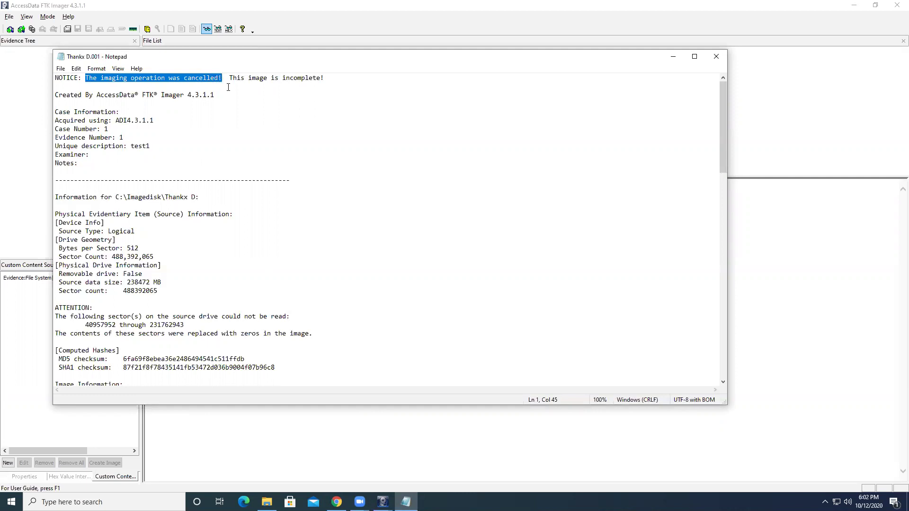
drag(230, 78, 332, 79)
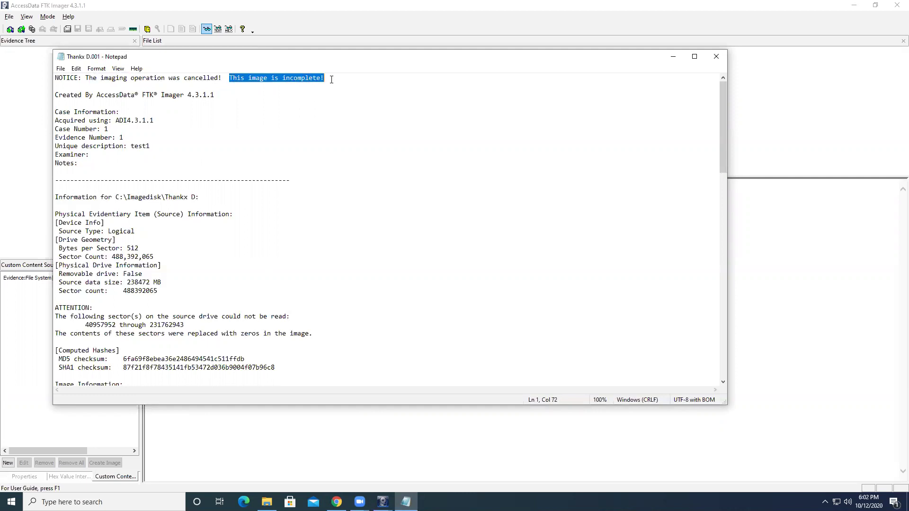
drag(56, 95, 221, 96)
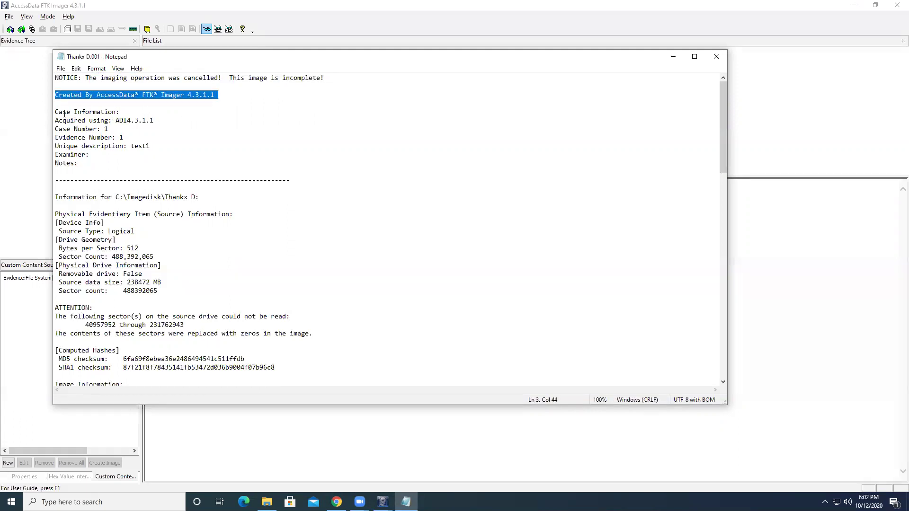
mouse_move(77, 155)
mouse_down()
mouse_move(97, 155)
mouse_move(85, 163)
mouse_up()
drag(151, 145, 156, 121)
drag(62, 164, 209, 144)
scroll(187, 249, down, 2)
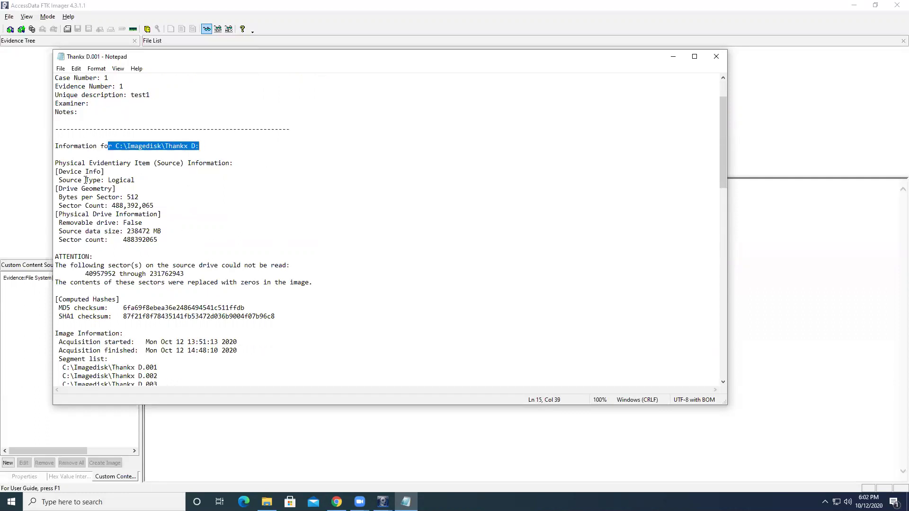
drag(74, 171, 139, 183)
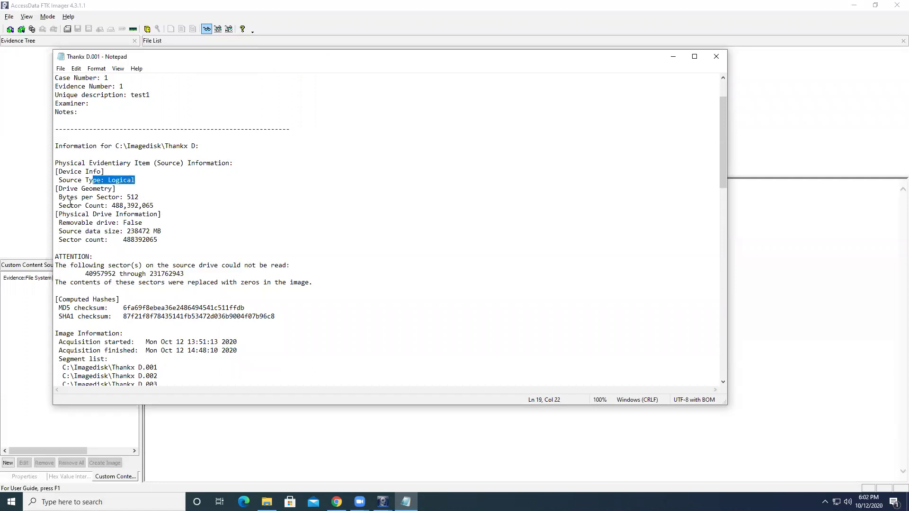
drag(70, 198, 147, 198)
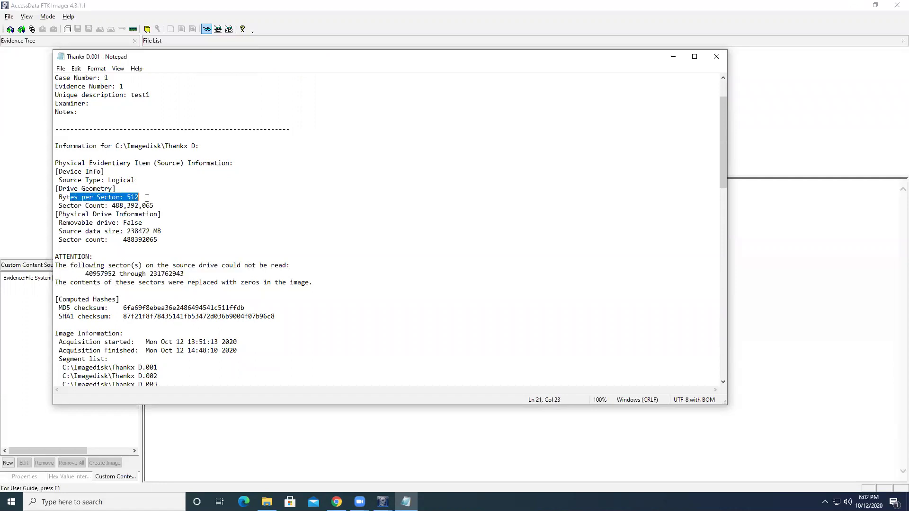
drag(70, 206, 165, 202)
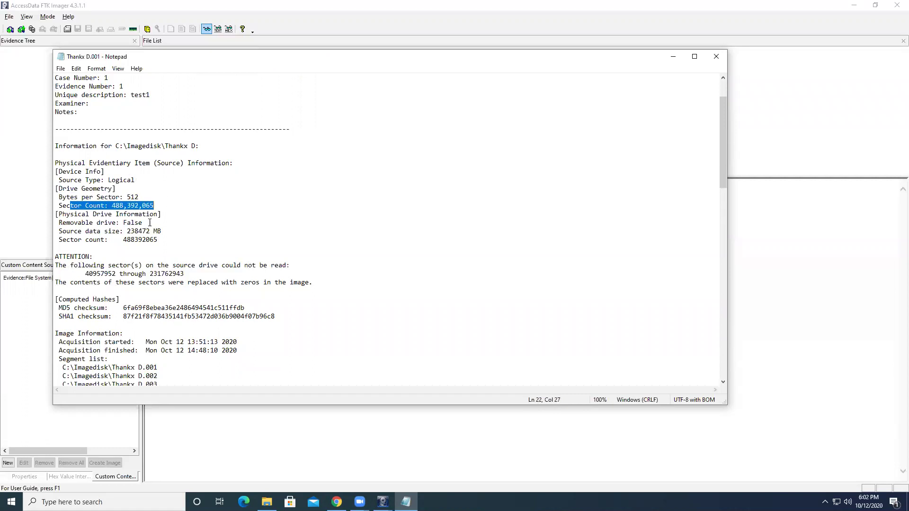
drag(74, 222, 155, 222)
drag(82, 231, 167, 229)
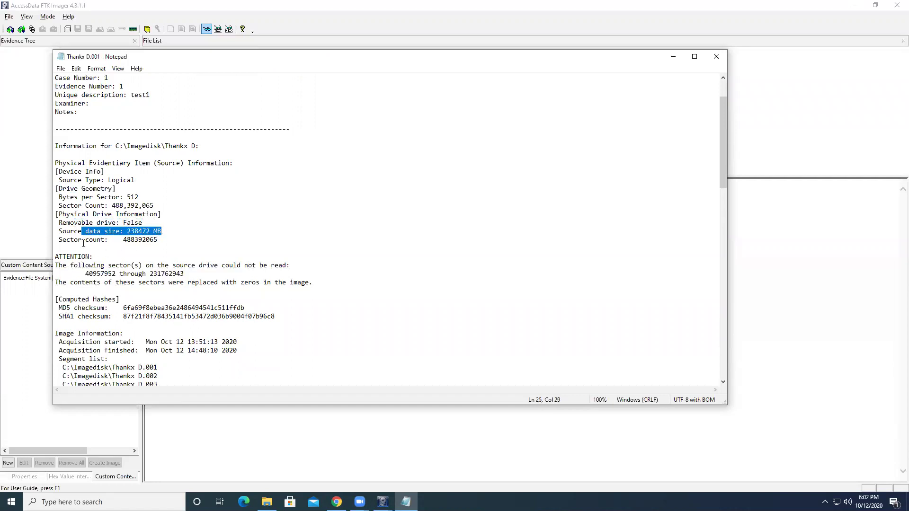
drag(85, 240, 174, 237)
scroll(175, 237, down, 2)
scroll(175, 237, down, 3)
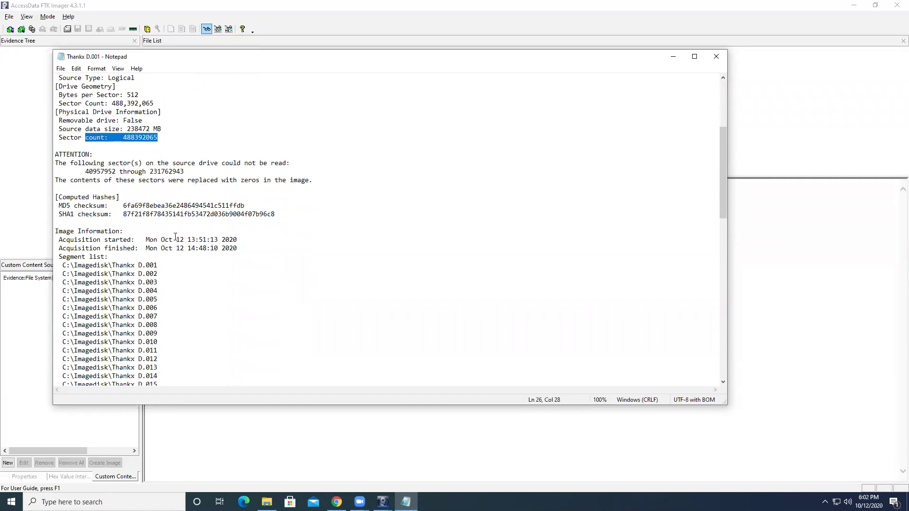
drag(58, 181, 115, 191)
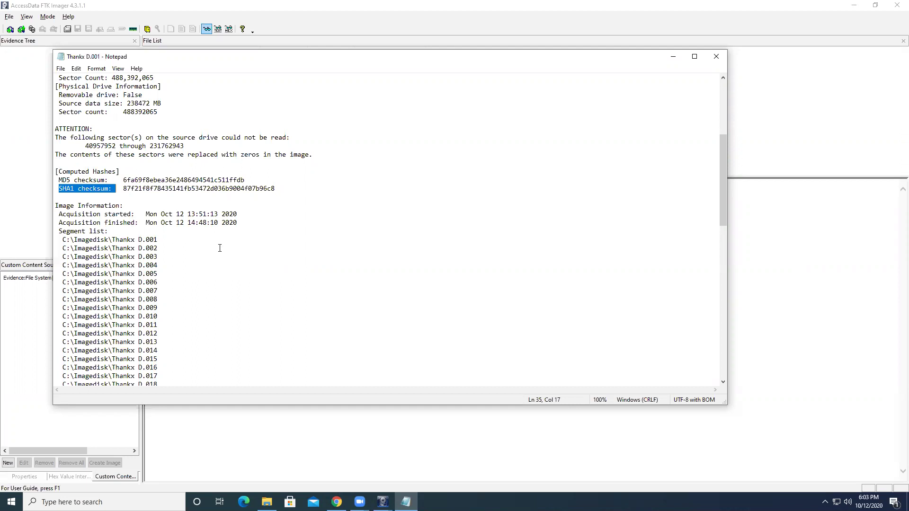
scroll(220, 248, down, 4)
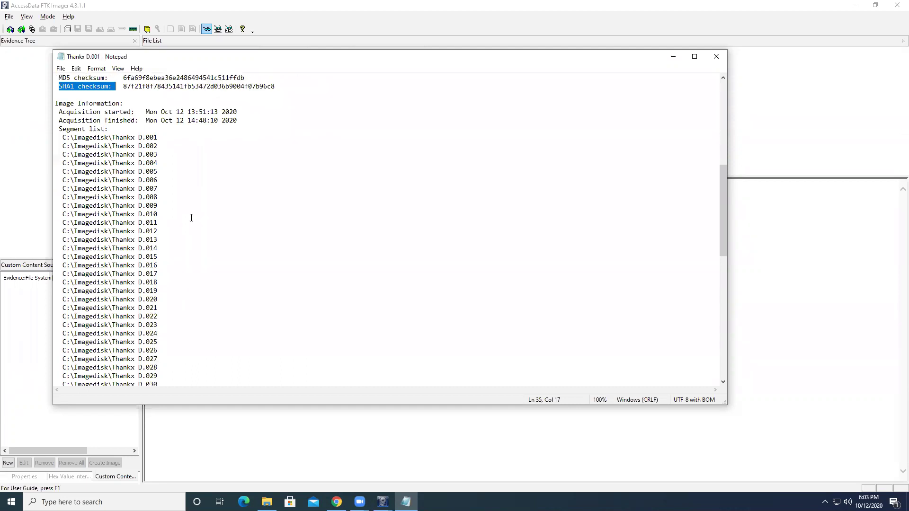
drag(135, 113, 239, 131)
click(229, 163)
scroll(227, 161, down, 3)
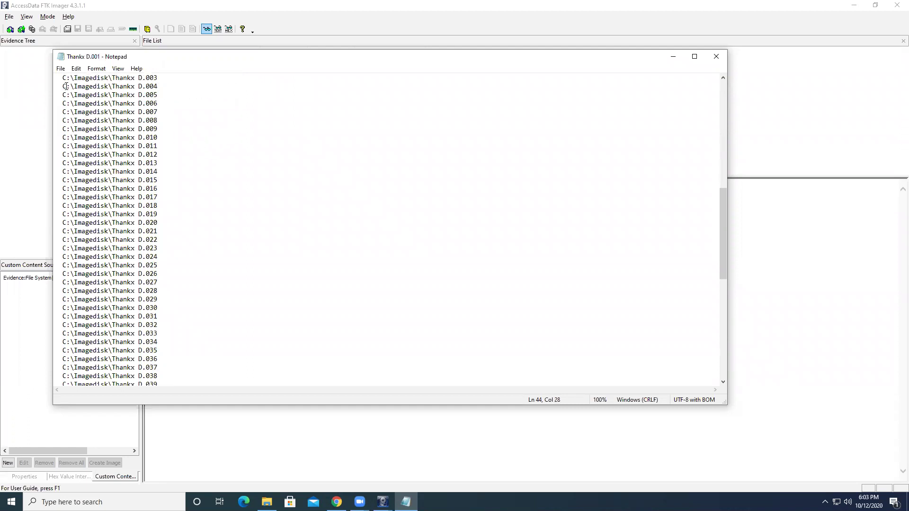
drag(61, 77, 176, 415)
drag(160, 369, 61, 75)
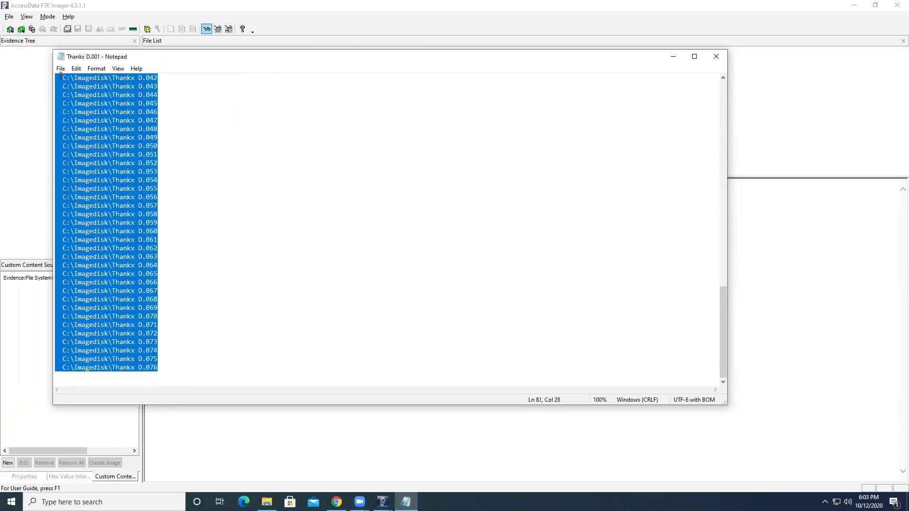
click(221, 265)
scroll(221, 263, up, 5)
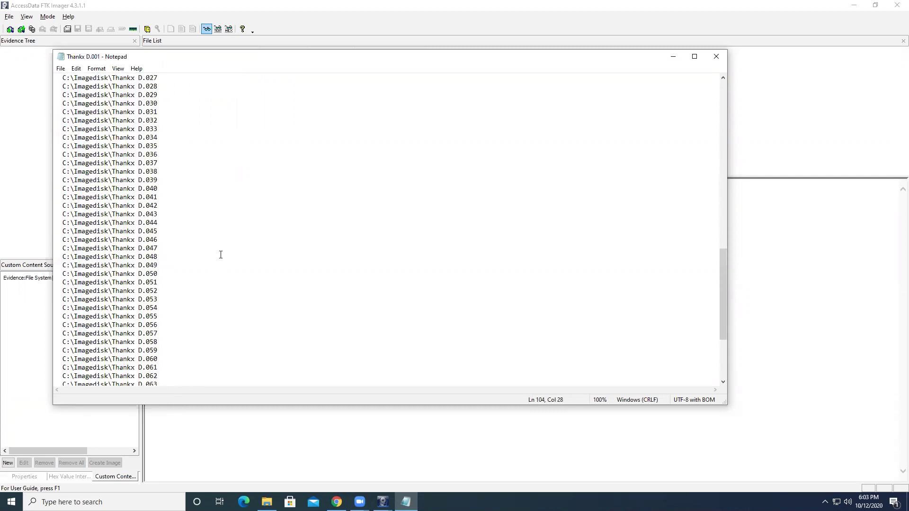